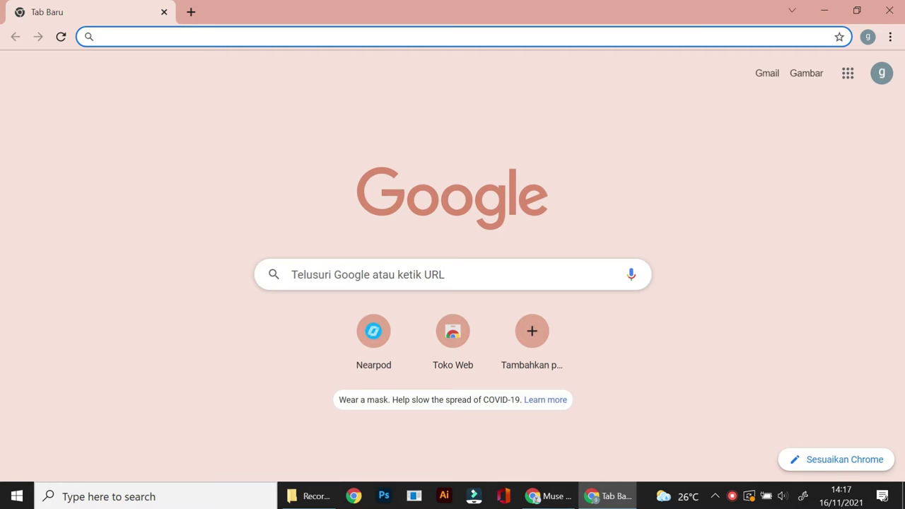
# Search Google for nearpod and open the official Nearpod website from the results
pyautogui.write('n')
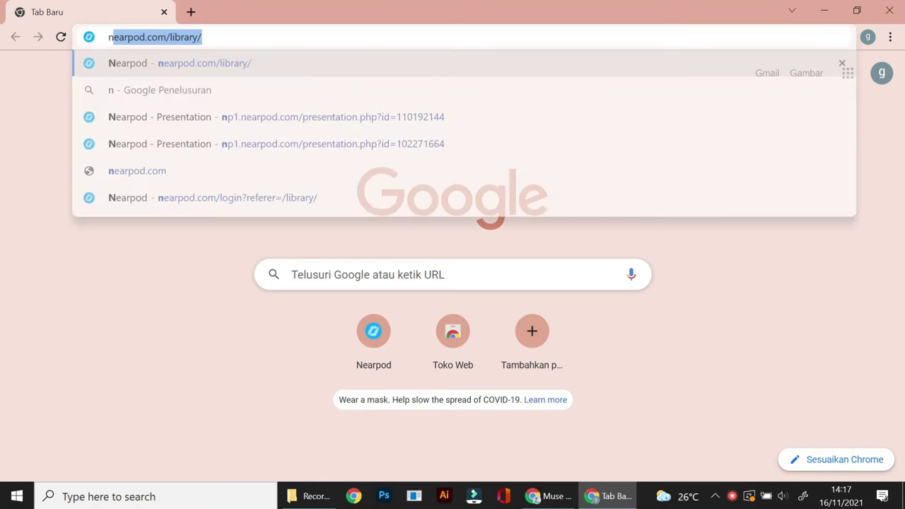
pyautogui.write('earpoe')
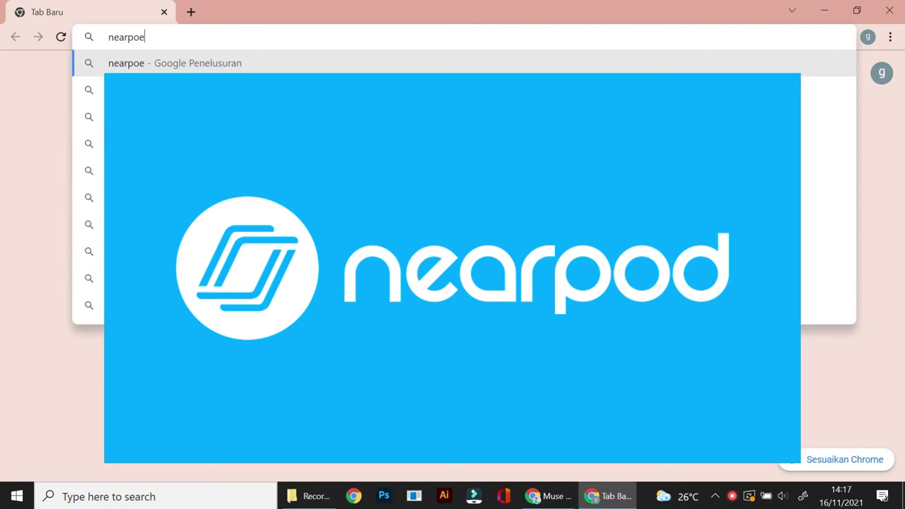
pyautogui.press('BackSpace')
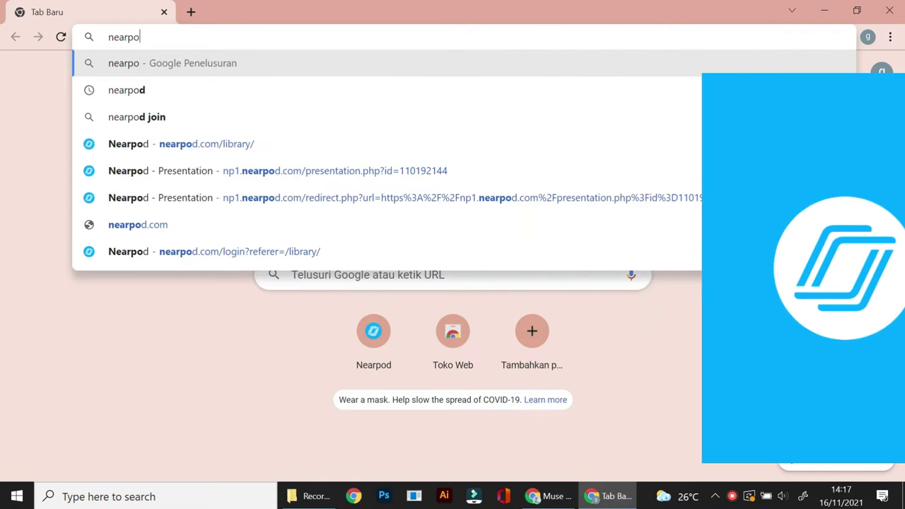
pyautogui.write('d')
pyautogui.press('Delete')
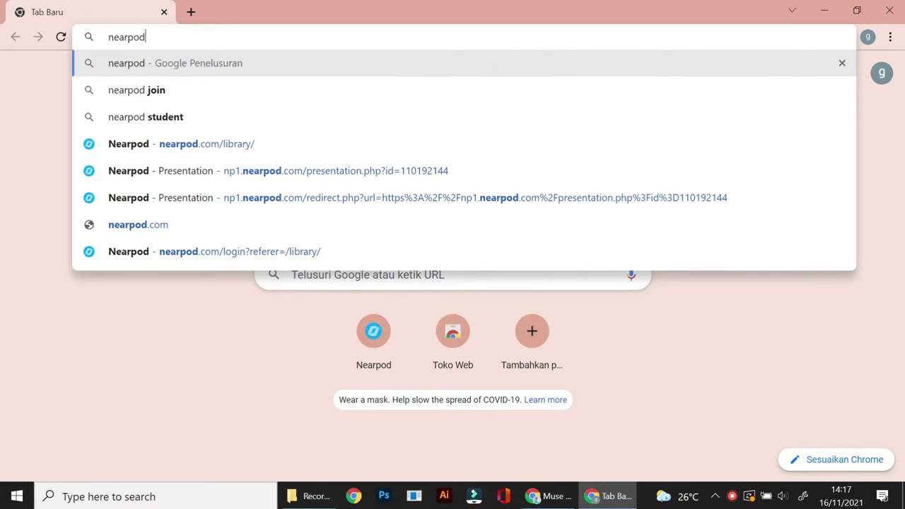
pyautogui.press('Return')
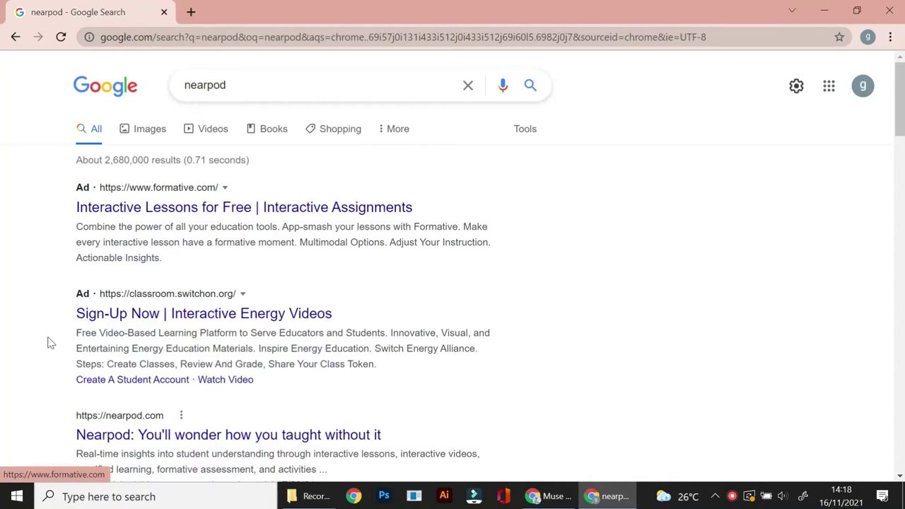
pyautogui.scroll(-3, 50, 343)
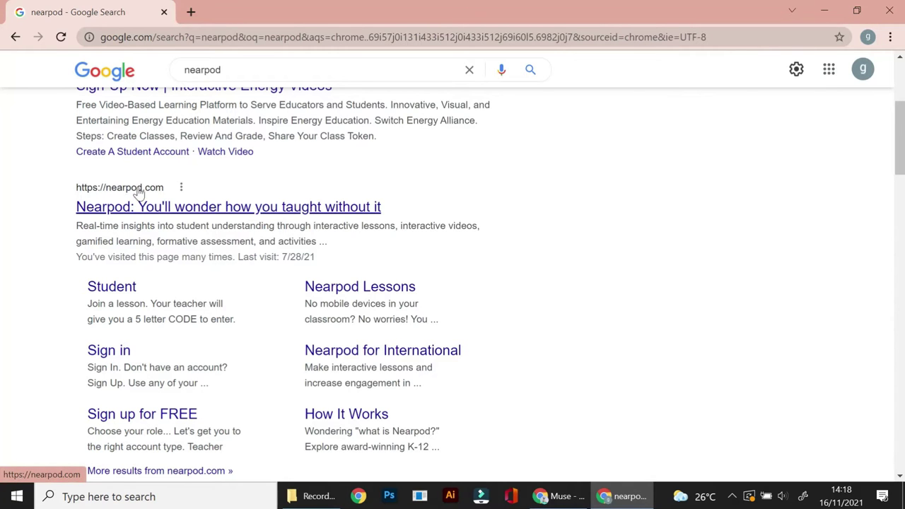
pyautogui.click(185, 207)
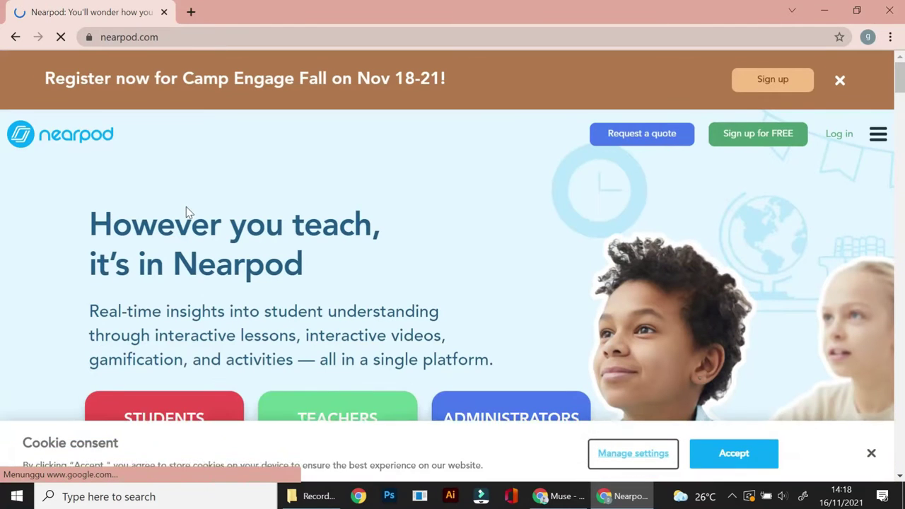
# Sign in to Nearpod as a teacher using the existing Google account
pyautogui.scroll(-5, 186, 207)
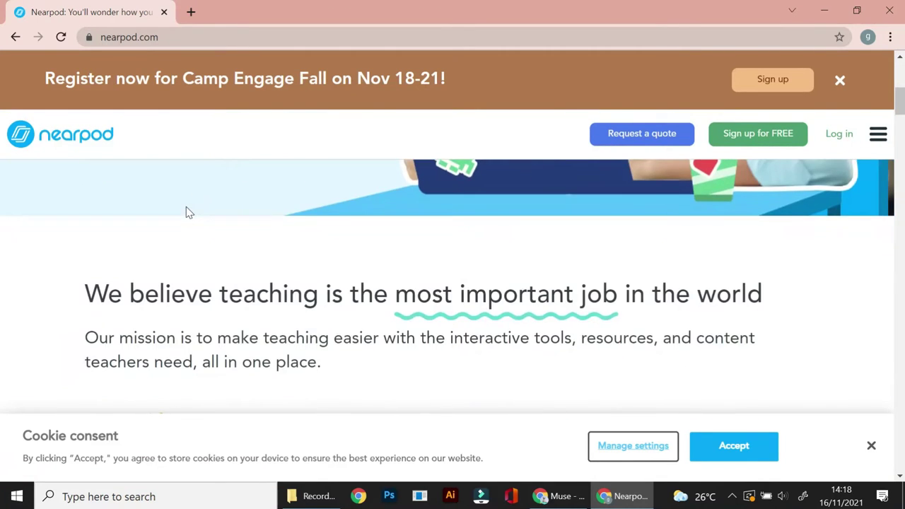
pyautogui.scroll(5, 185, 206)
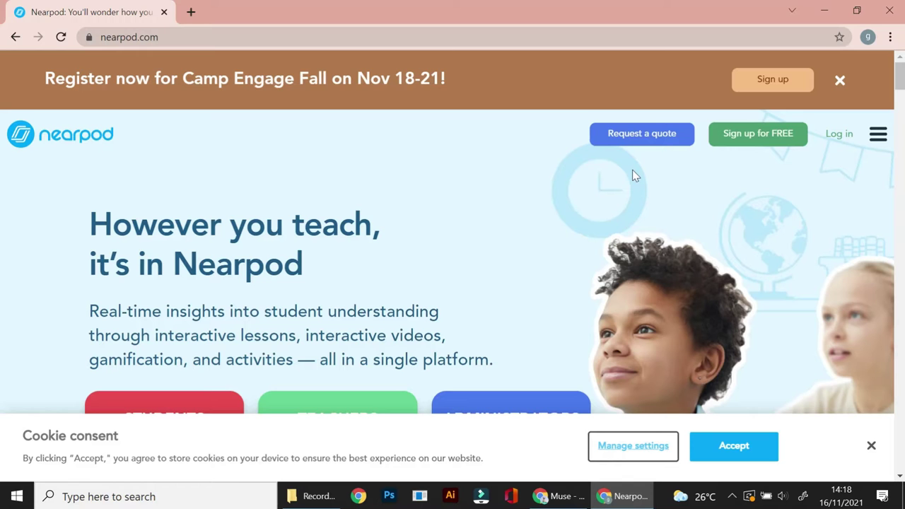
pyautogui.scroll(-1, 632, 169)
pyautogui.scroll(1, 631, 169)
pyautogui.scroll(-3, 632, 170)
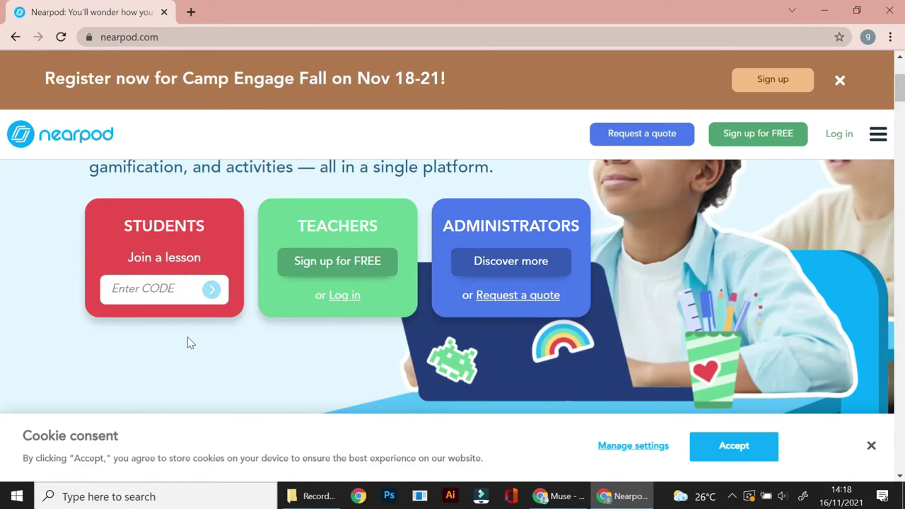
pyautogui.click(346, 297)
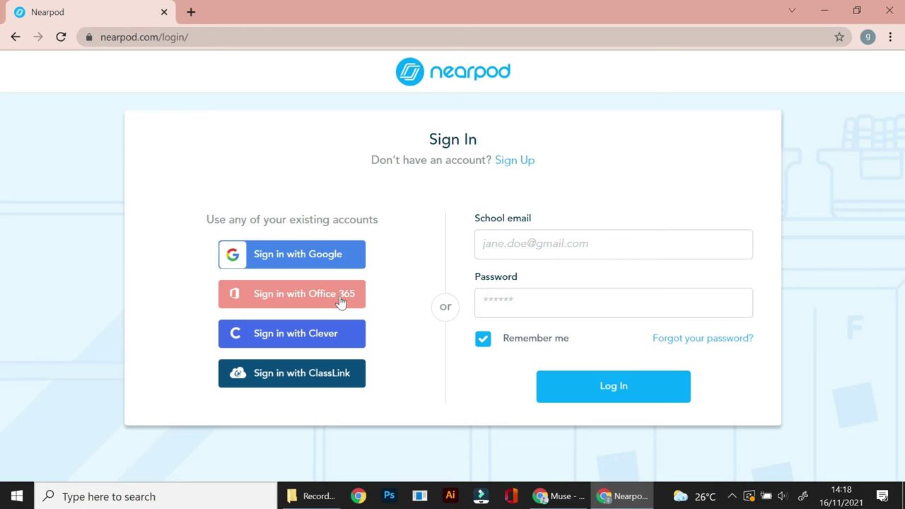
pyautogui.click(346, 248)
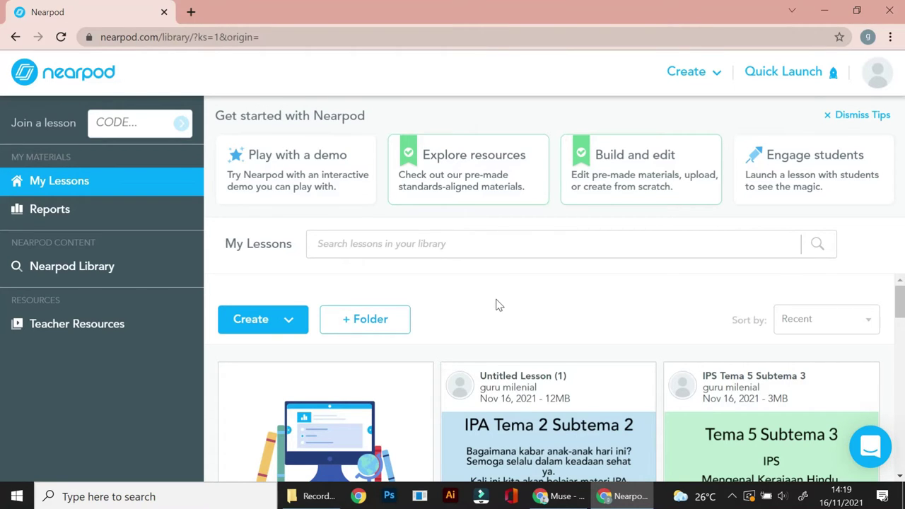
# Look through the My Lessons library down to the lesson Pengenalan Nearpod kelas 4A
pyautogui.scroll(-15, 496, 304)
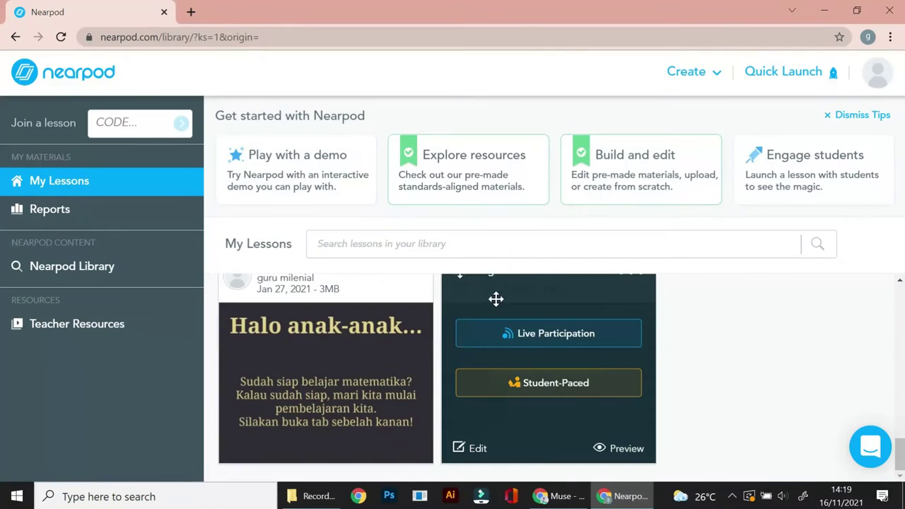
pyautogui.scroll(2, 770, 377)
pyautogui.scroll(3, 773, 380)
pyautogui.scroll(-4, 770, 374)
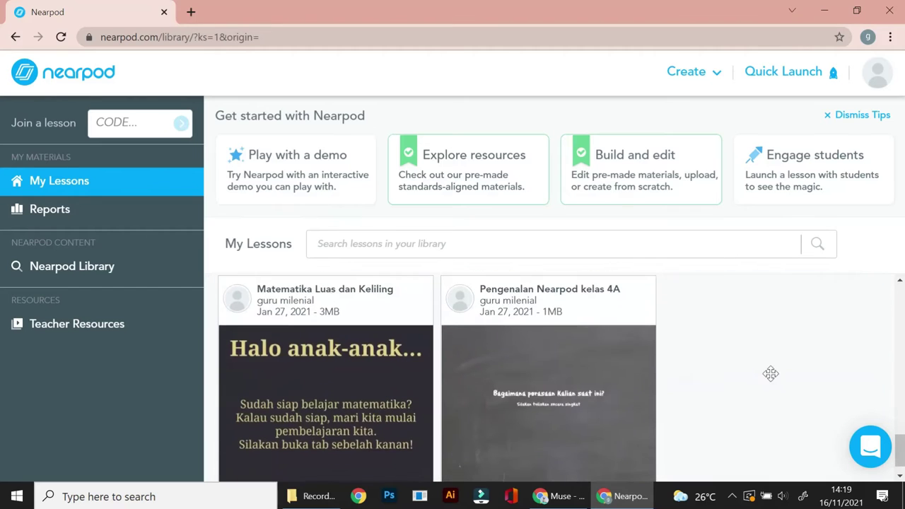
pyautogui.scroll(-1, 773, 379)
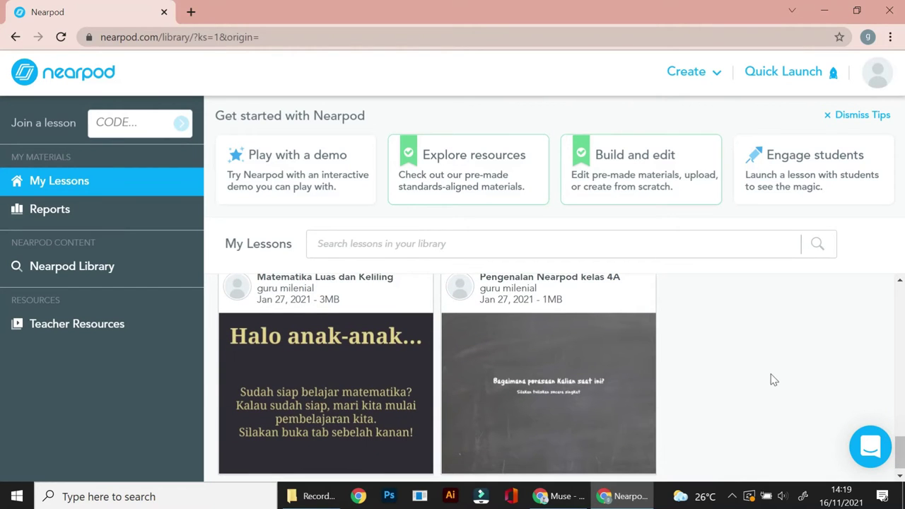
pyautogui.scroll(1, 774, 380)
pyautogui.scroll(-1, 774, 380)
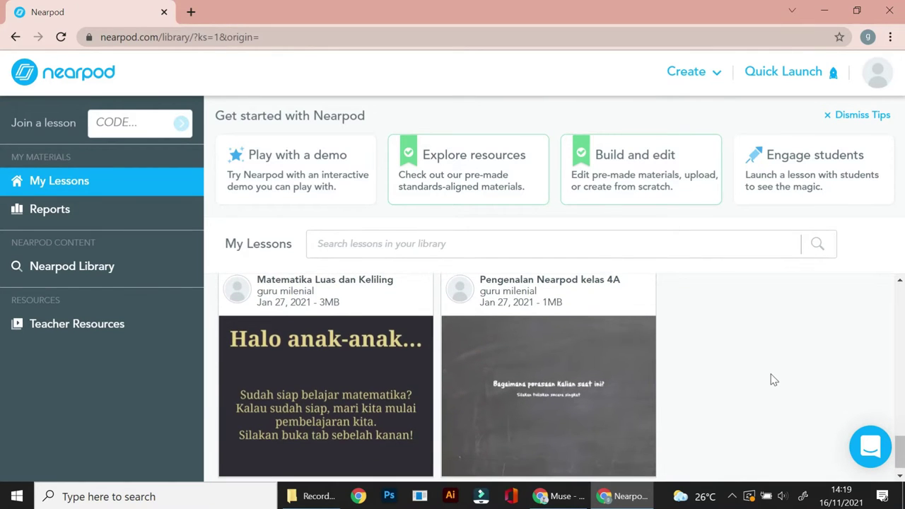
pyautogui.scroll(-1, 769, 377)
pyautogui.moveTo(569, 343)
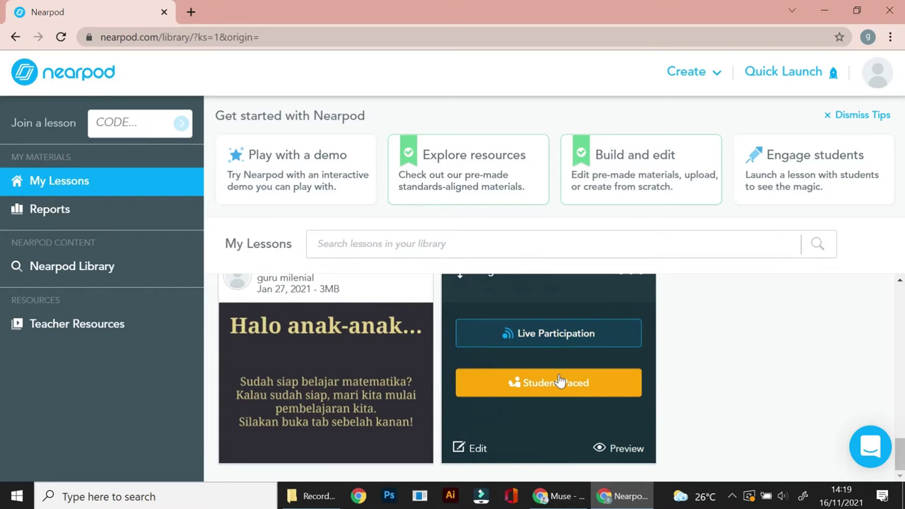
pyautogui.scroll(1, 678, 355)
pyautogui.scroll(-1, 680, 355)
pyautogui.scroll(1, 683, 355)
pyautogui.scroll(-1, 684, 360)
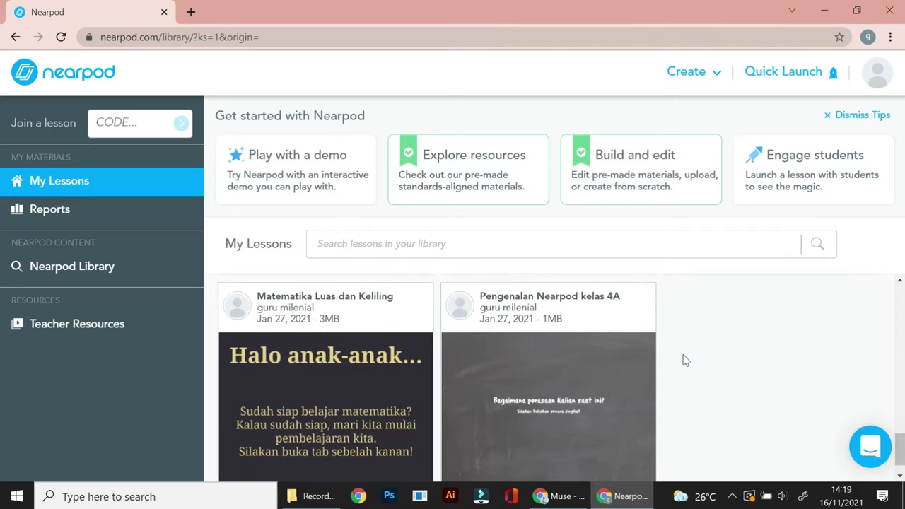
pyautogui.scroll(-1, 683, 360)
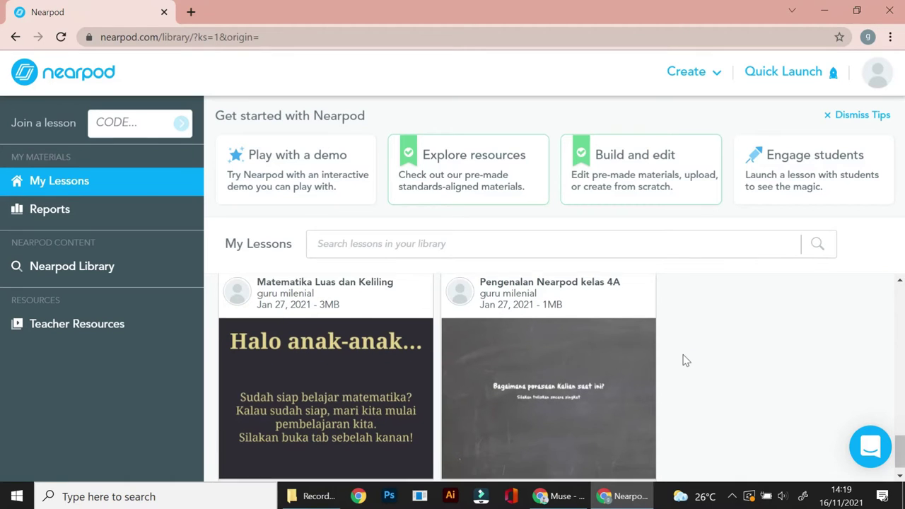
# Start a Student-Paced session of Pengenalan Nearpod kelas 4A, copy its share link and open the progress view
pyautogui.moveTo(612, 351)
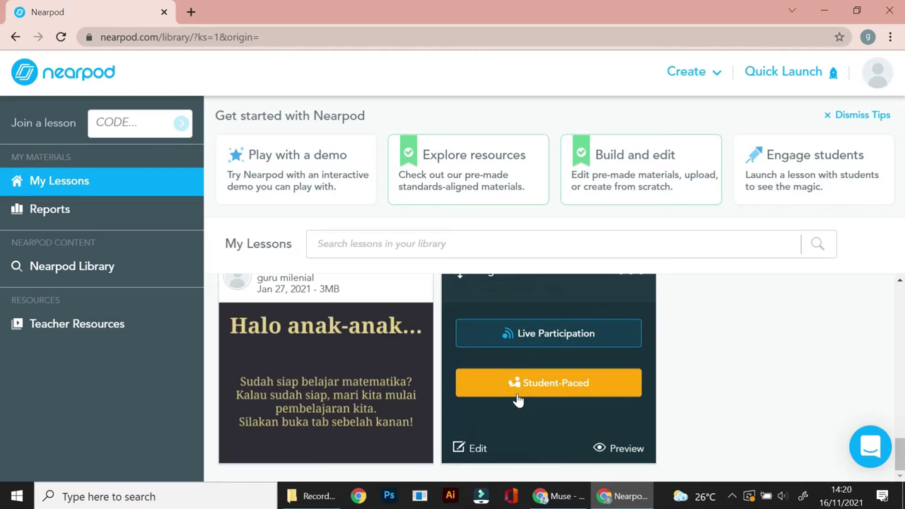
pyautogui.click(510, 390)
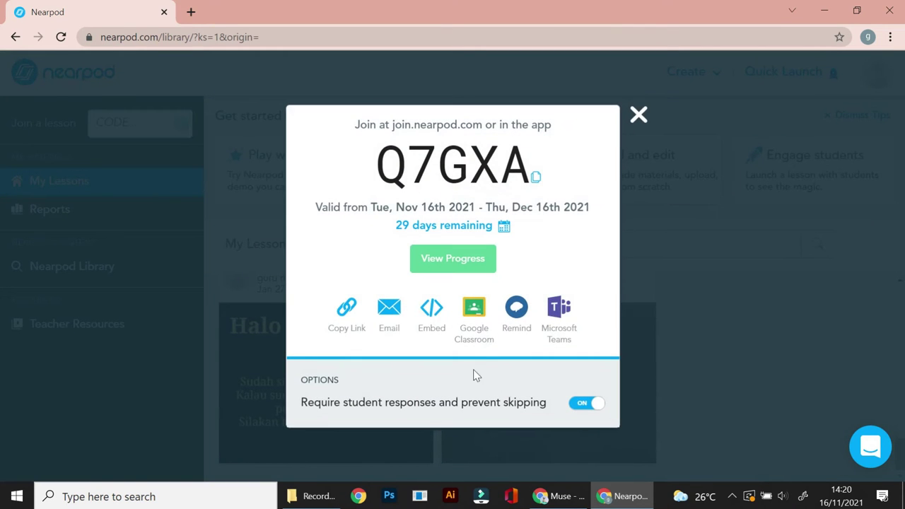
pyautogui.click(347, 311)
pyautogui.click(470, 258)
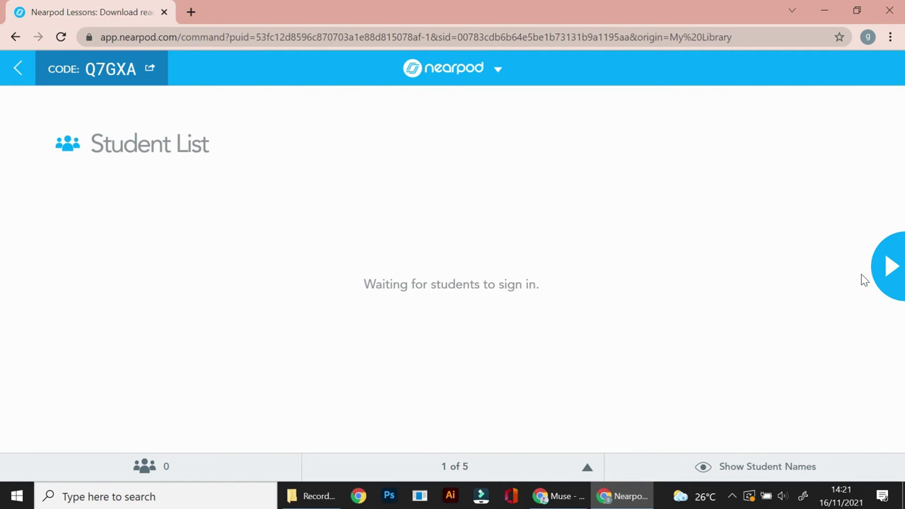
# Post "Luar biasa" on the second slide's Collaborate Board, declining approval of student comments before posting
pyautogui.click(892, 269)
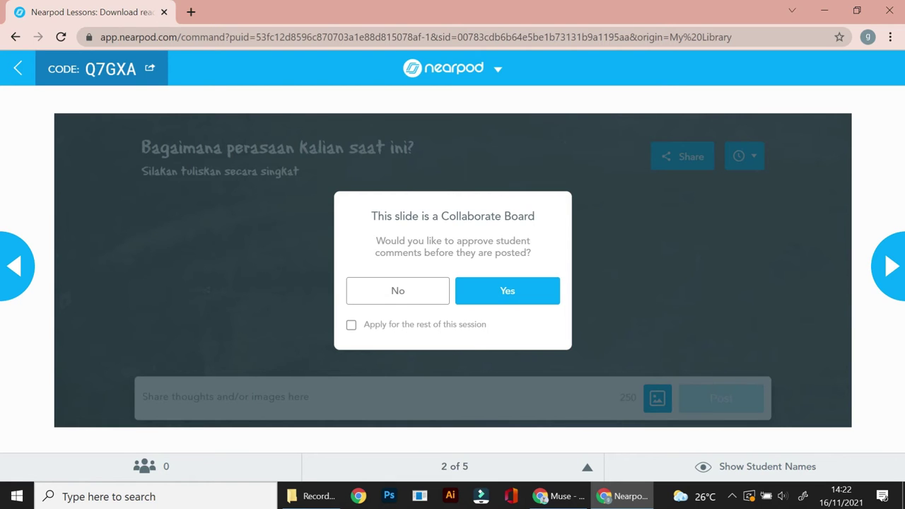
pyautogui.click(388, 292)
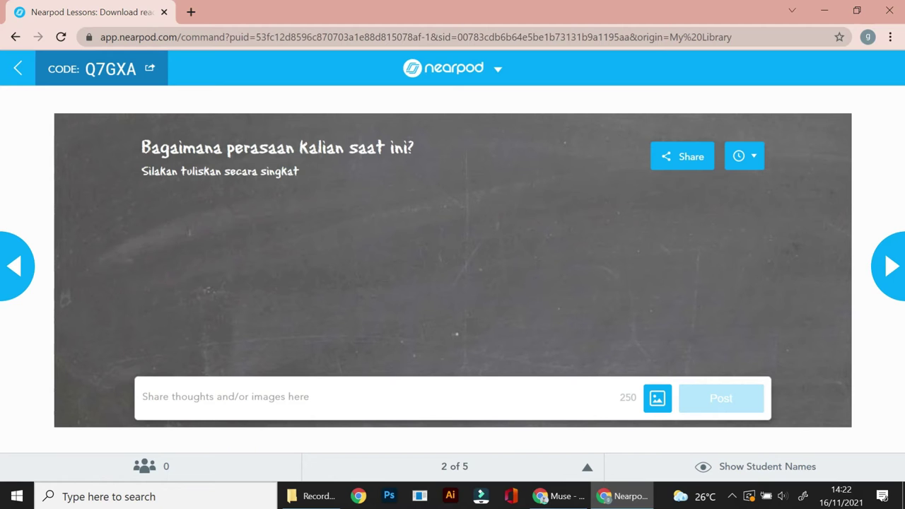
pyautogui.write('Luar b')
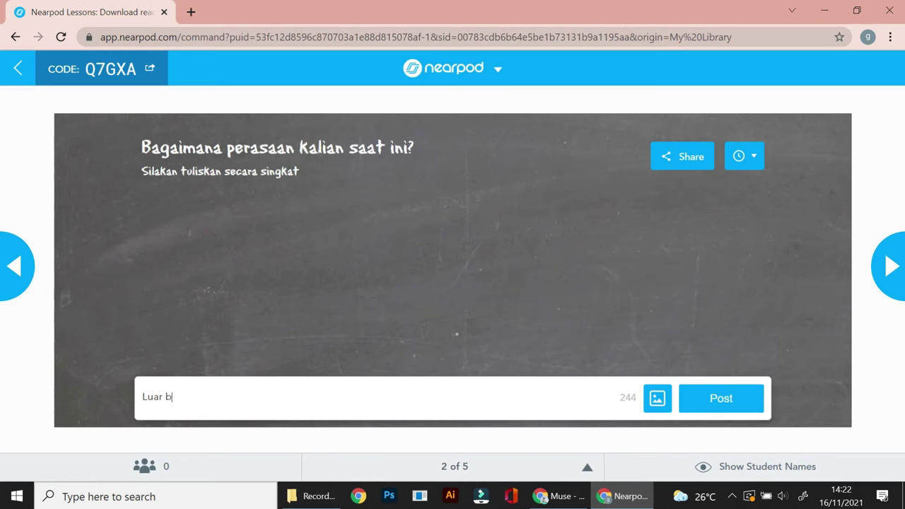
pyautogui.write('iasa')
pyautogui.click(728, 399)
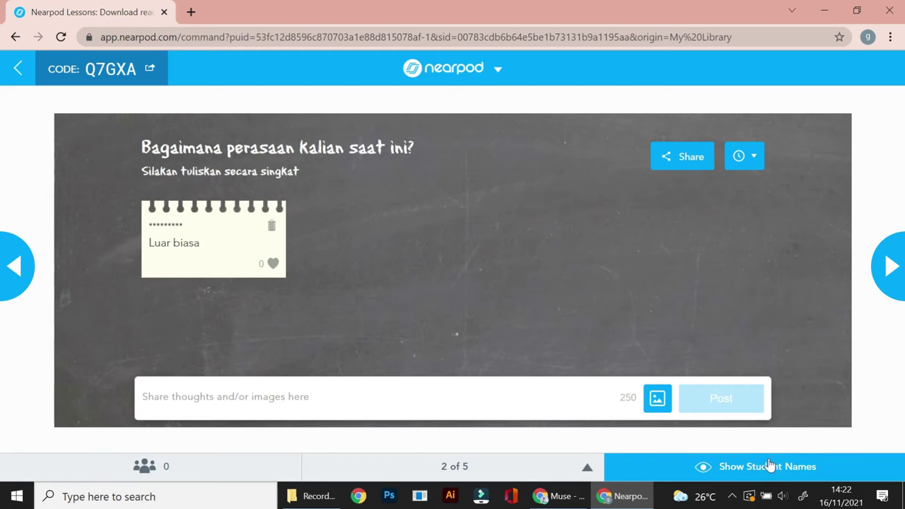
# Show the student names and require approval of student comments on the Collaborate Board
pyautogui.click(705, 469)
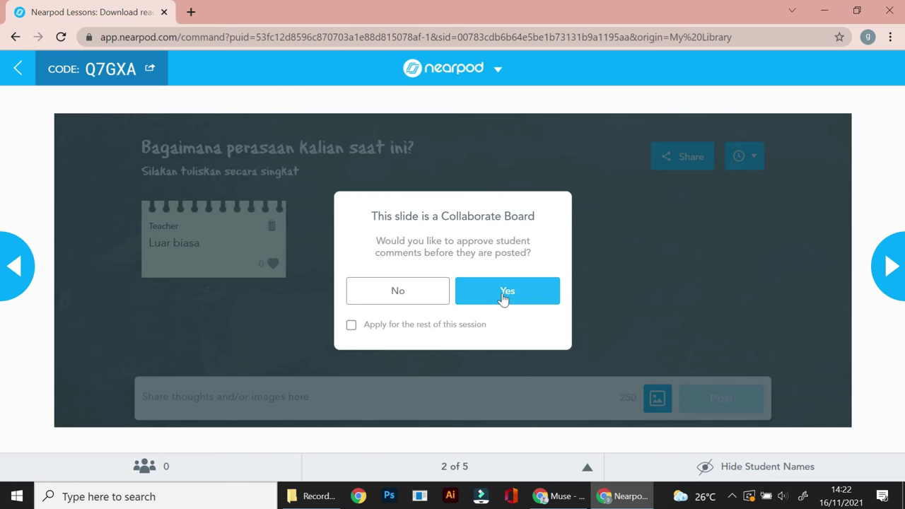
pyautogui.click(505, 293)
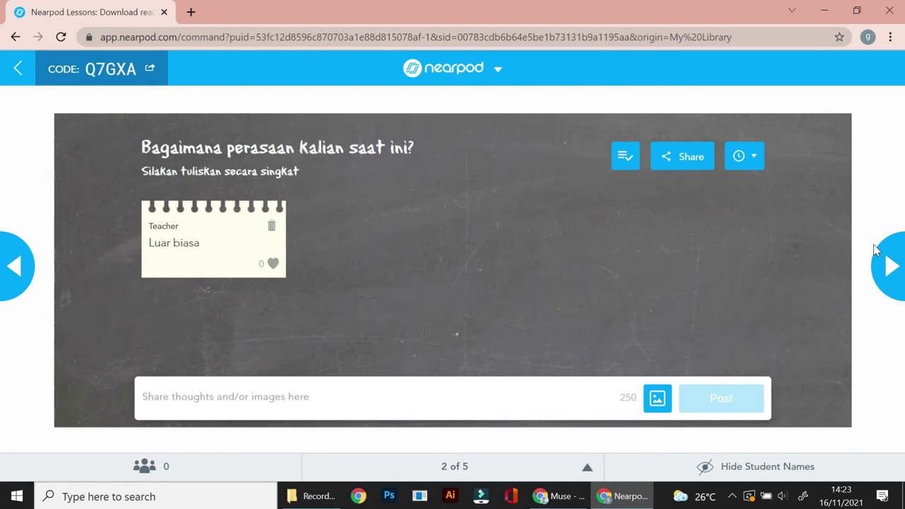
# Play the third slide's video, skip to about 0:19, and advance to the fourth slide's comment question
pyautogui.click(892, 278)
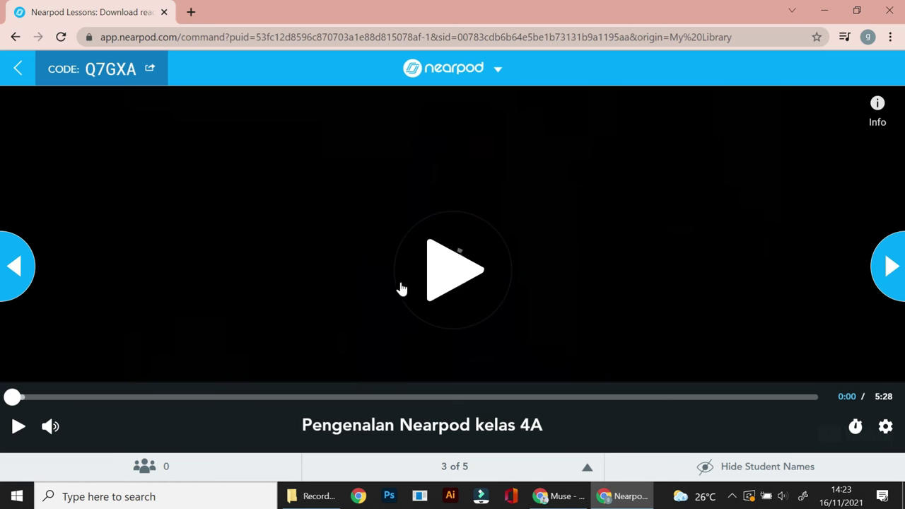
pyautogui.click(436, 285)
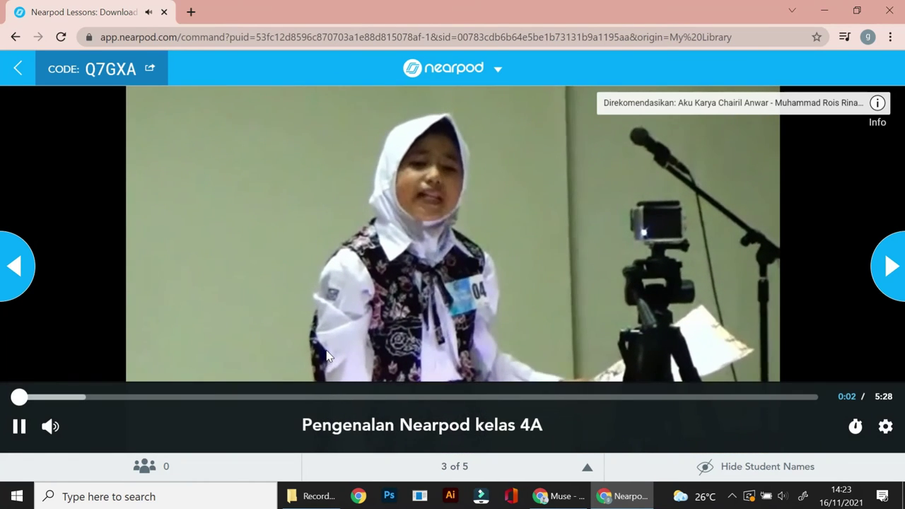
pyautogui.click(57, 396)
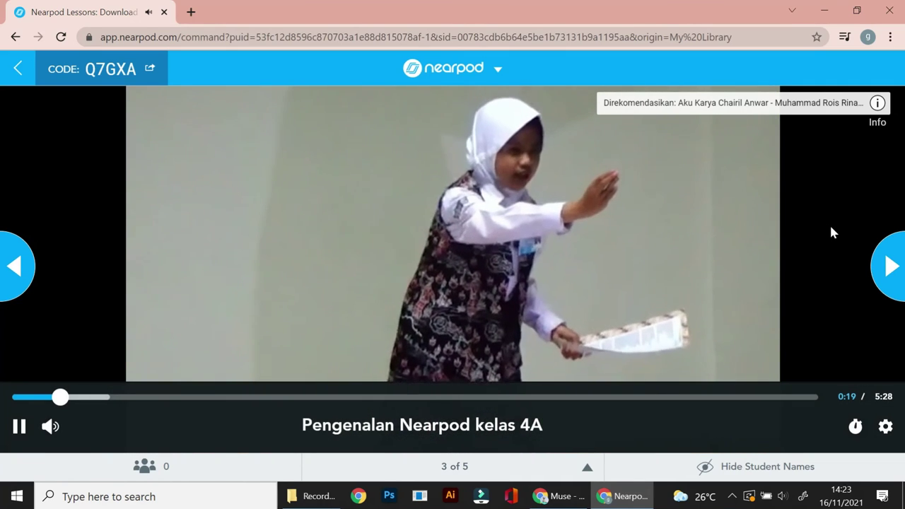
pyautogui.click(885, 273)
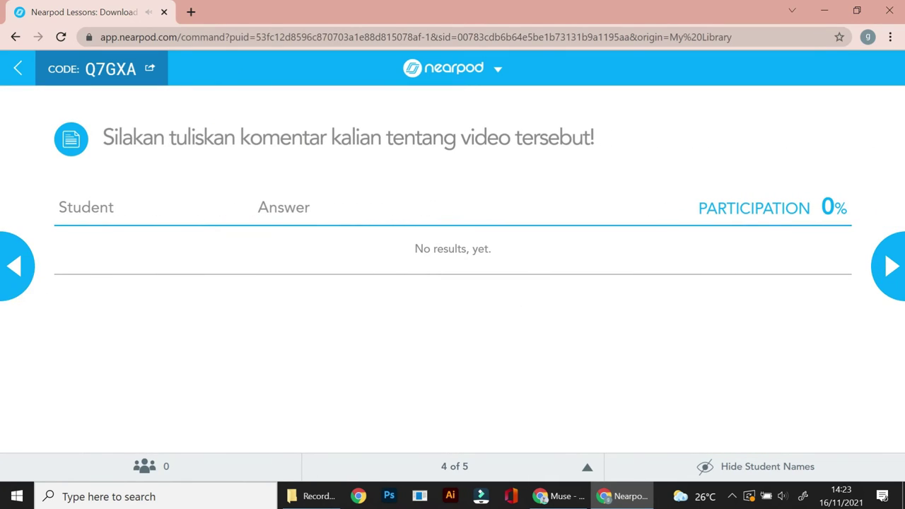
# Return to the third slide's video, resume playback and skip forward in stages to about 4:24
pyautogui.click(16, 266)
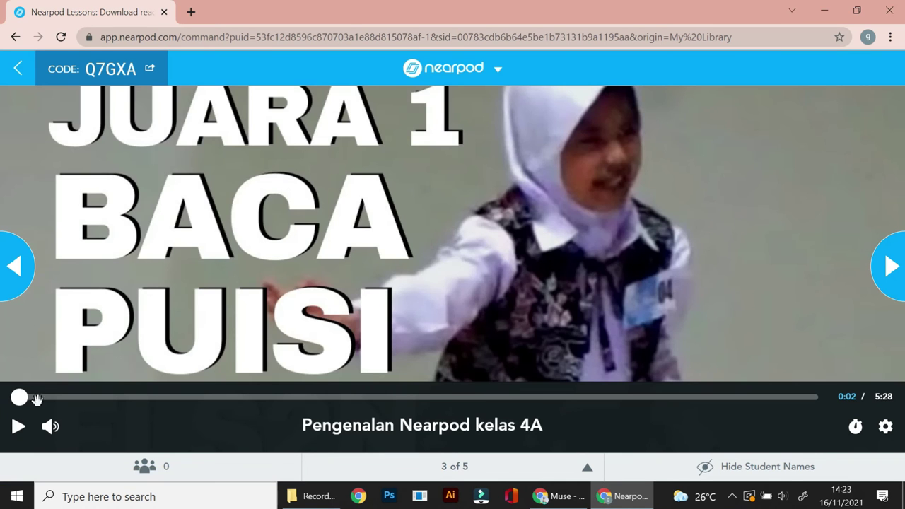
pyautogui.click(20, 426)
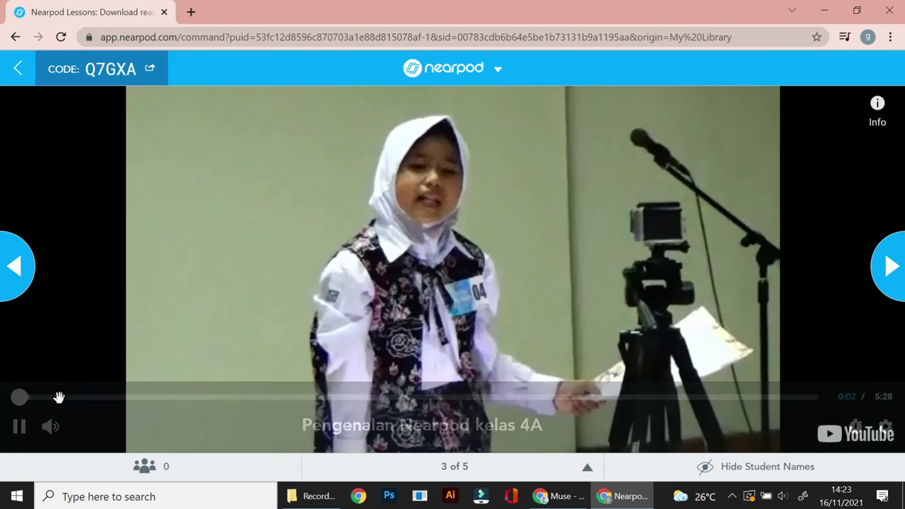
pyautogui.click(94, 397)
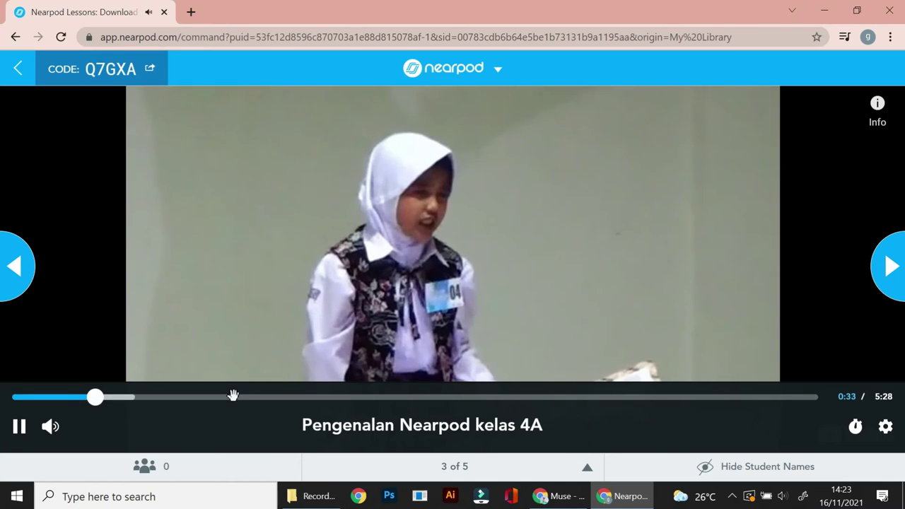
pyautogui.click(233, 396)
pyautogui.click(324, 398)
pyautogui.click(490, 399)
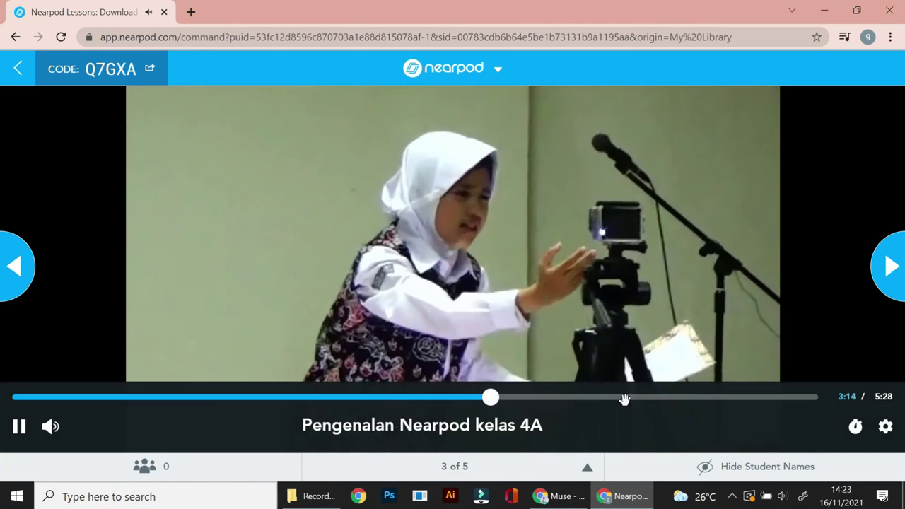
pyautogui.click(624, 399)
pyautogui.moveTo(50, 427)
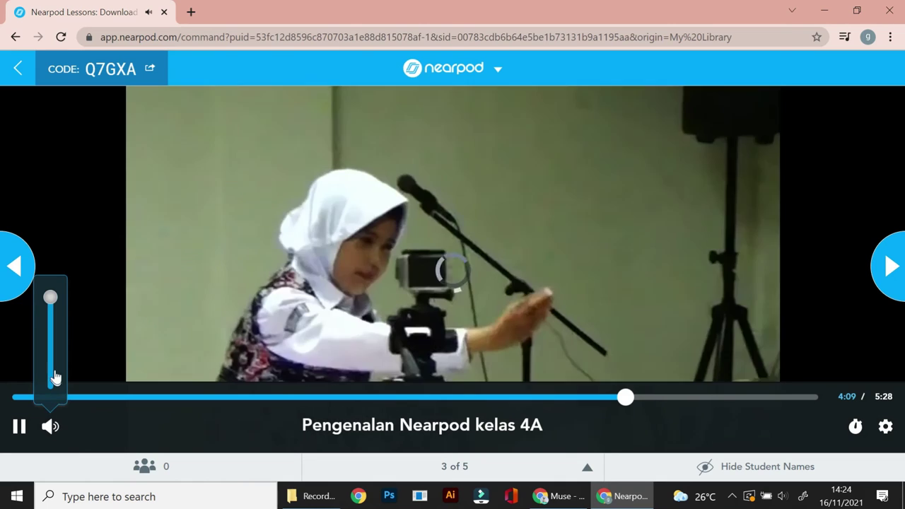
pyautogui.click(662, 397)
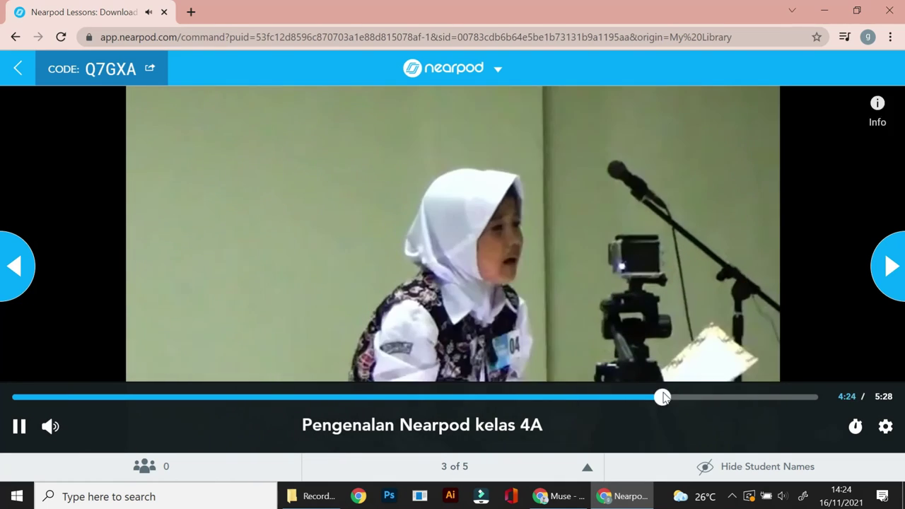